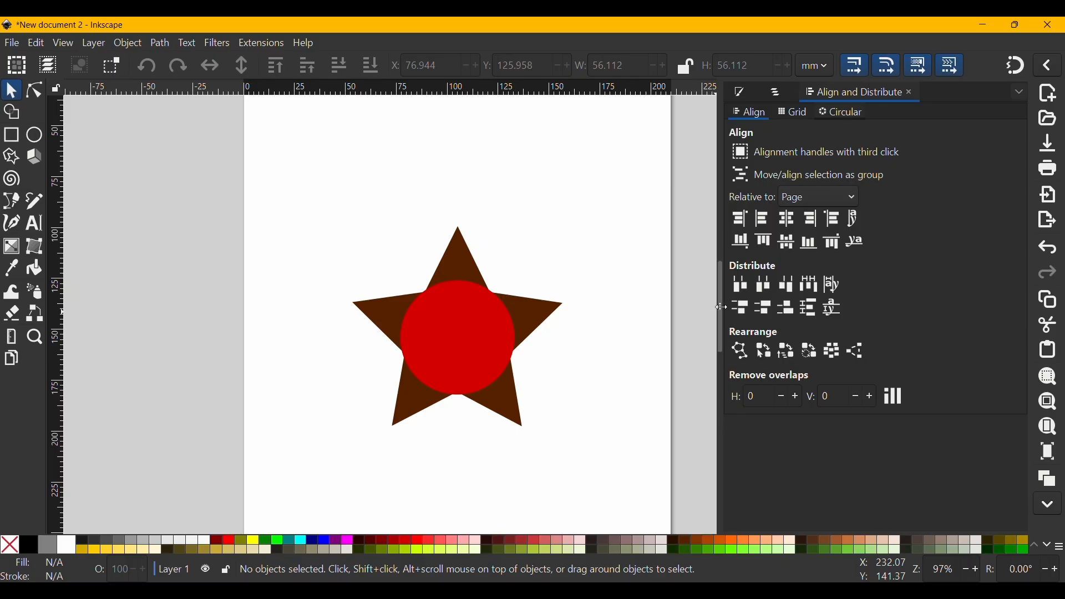
- Duplicate the star and circle together and place the copy beside the original, overlapping the page's left edge
left_click(721, 308)
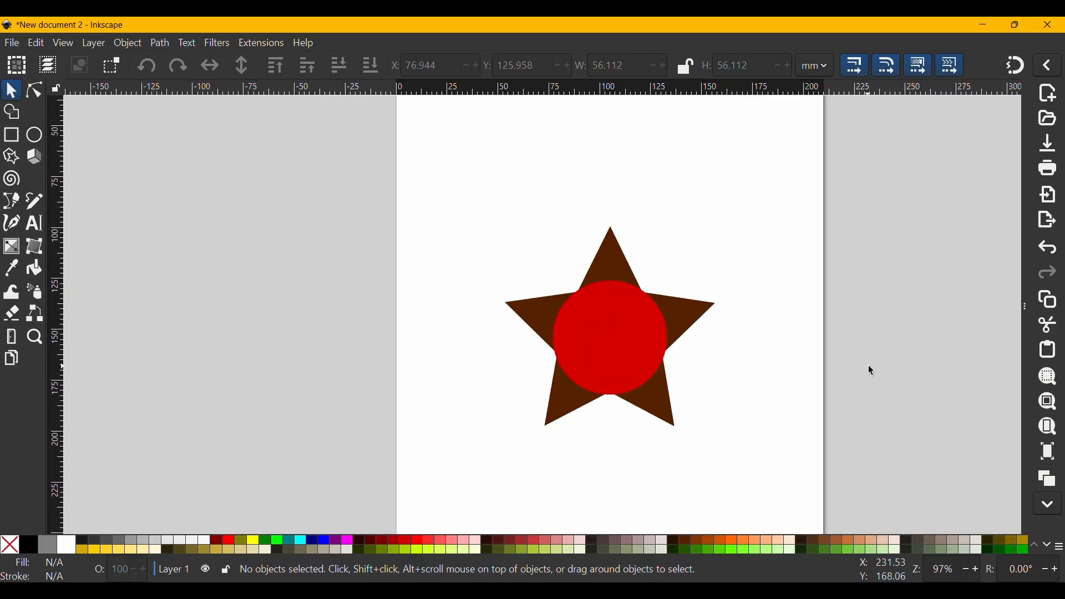
left_click_drag(869, 368, 808, 372)
key("plus")
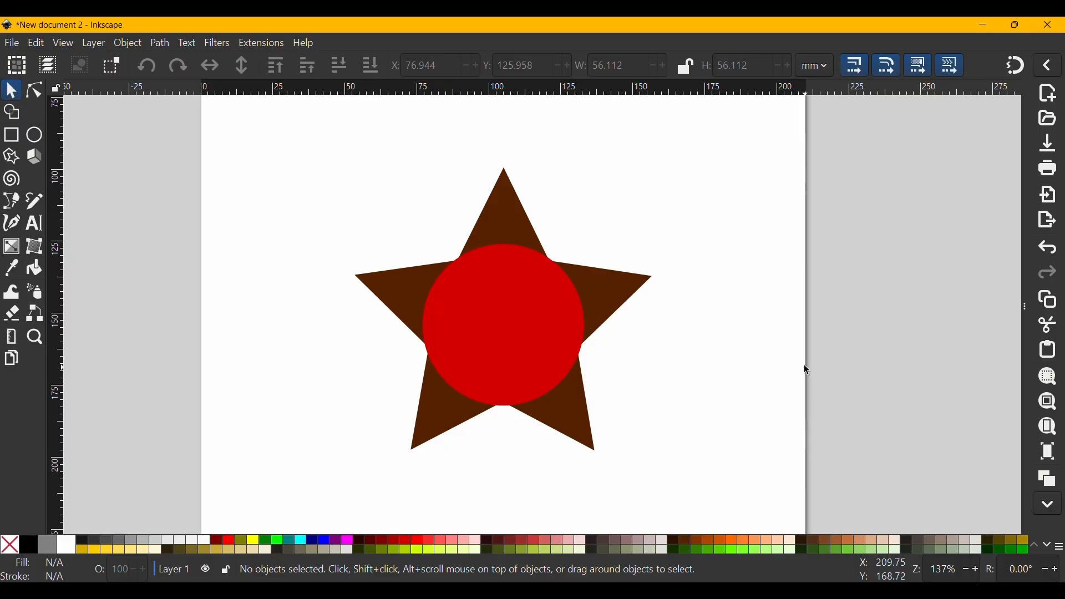
scroll(777, 355, "down", 2)
left_click_drag(522, 224, 773, 458)
key("ctrl+d")
left_click_drag(633, 344, 435, 343)
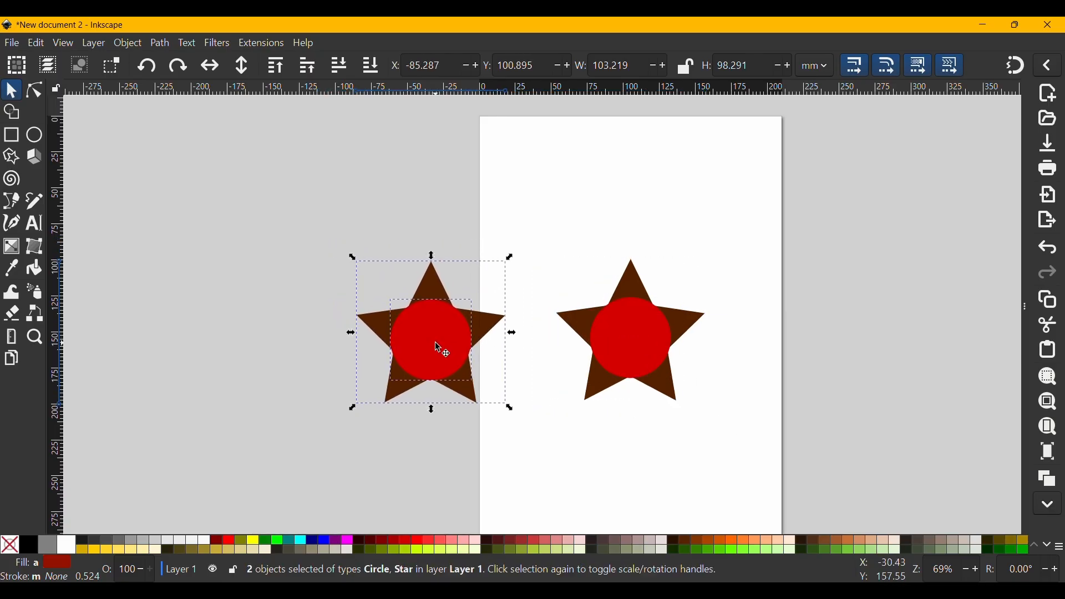
left_click(508, 343)
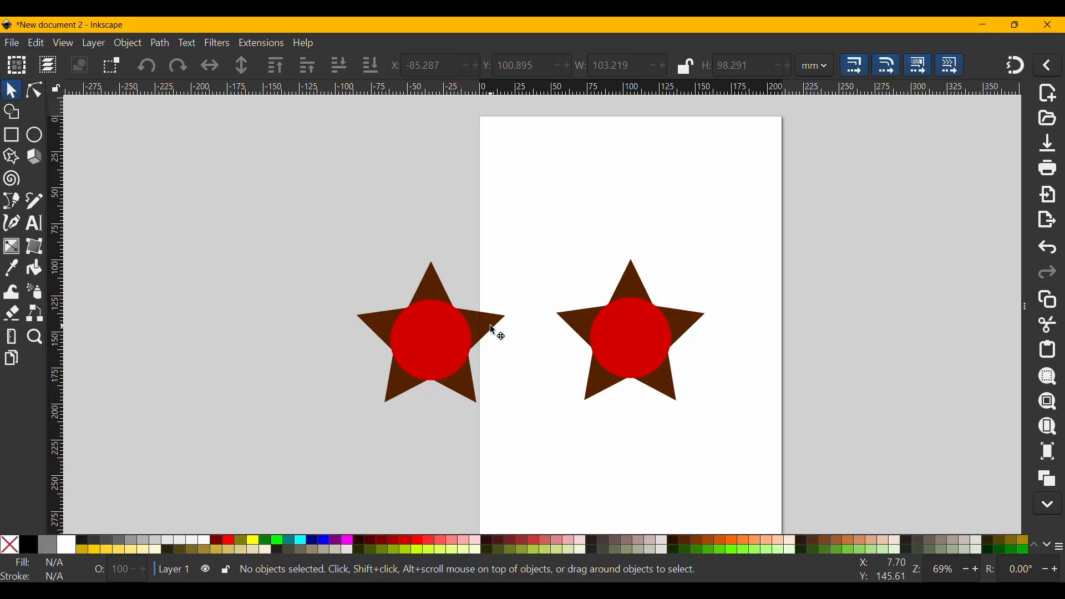
- Recolour the copied star olive green and its circle bright yellow-green
left_click(490, 324)
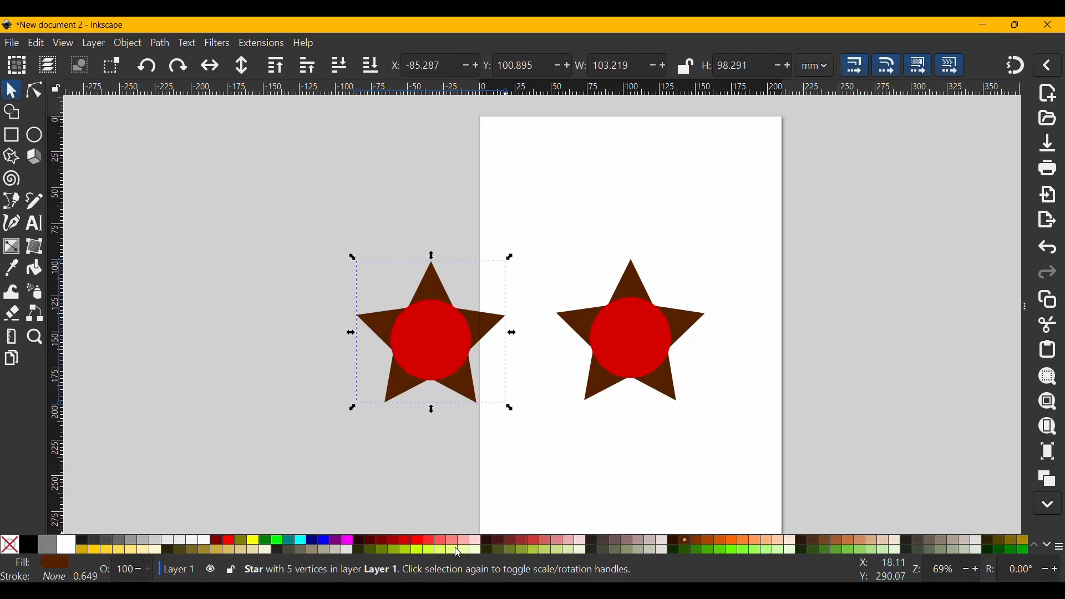
left_click(394, 549)
left_click(445, 339)
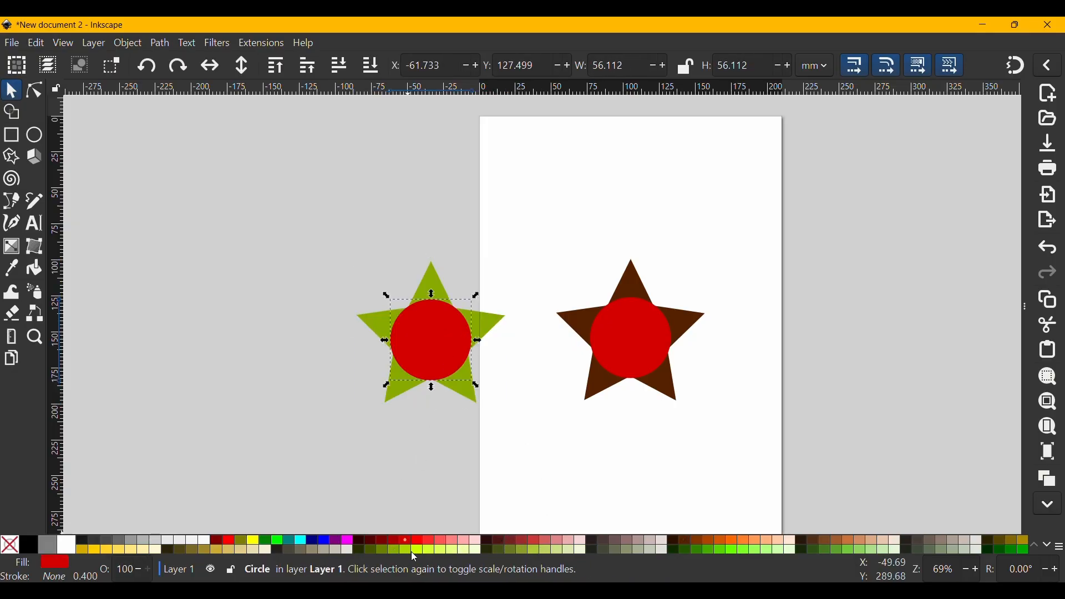
left_click(370, 550)
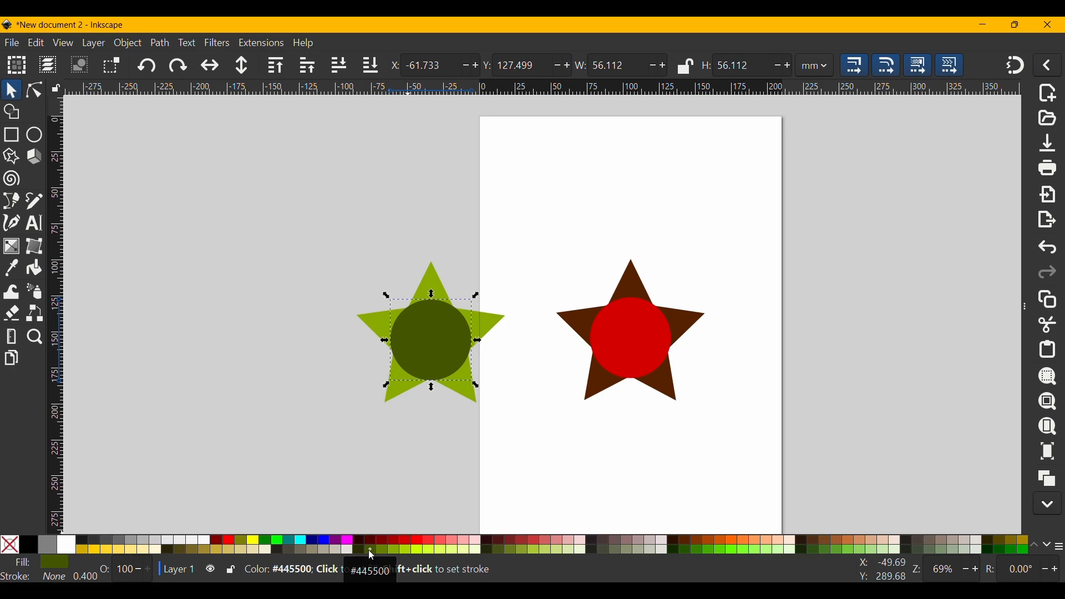
left_click(450, 548)
left_click(514, 432)
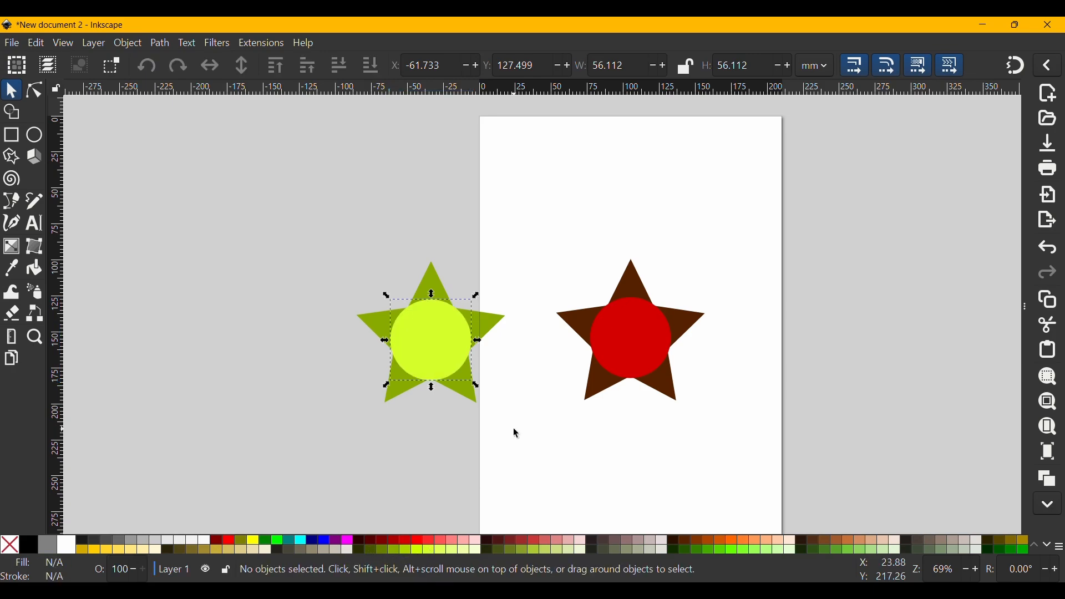
left_click_drag(752, 203, 529, 451)
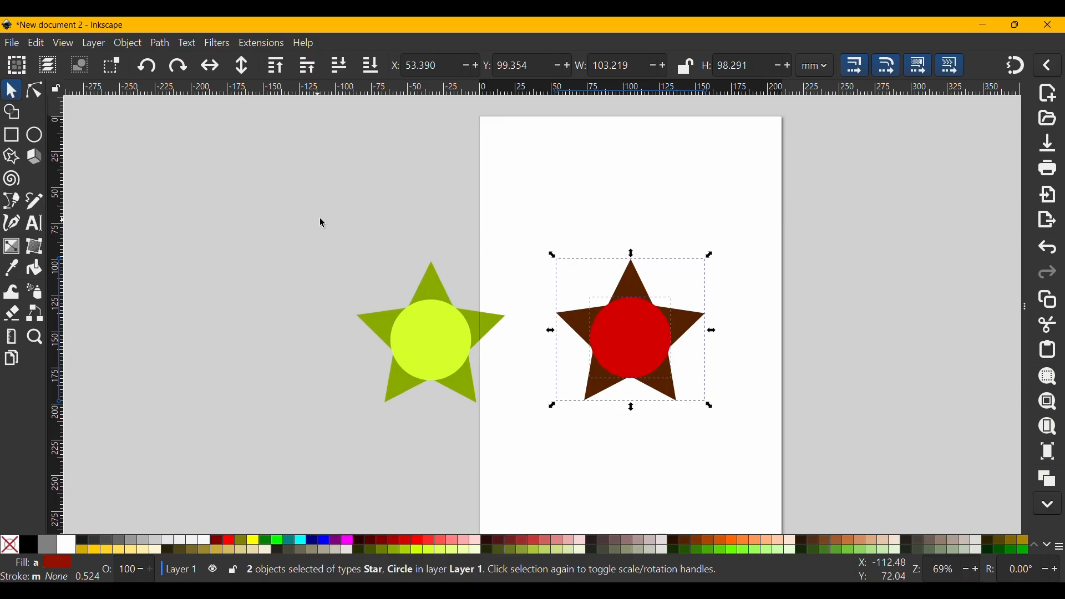
left_click_drag(325, 216, 521, 406)
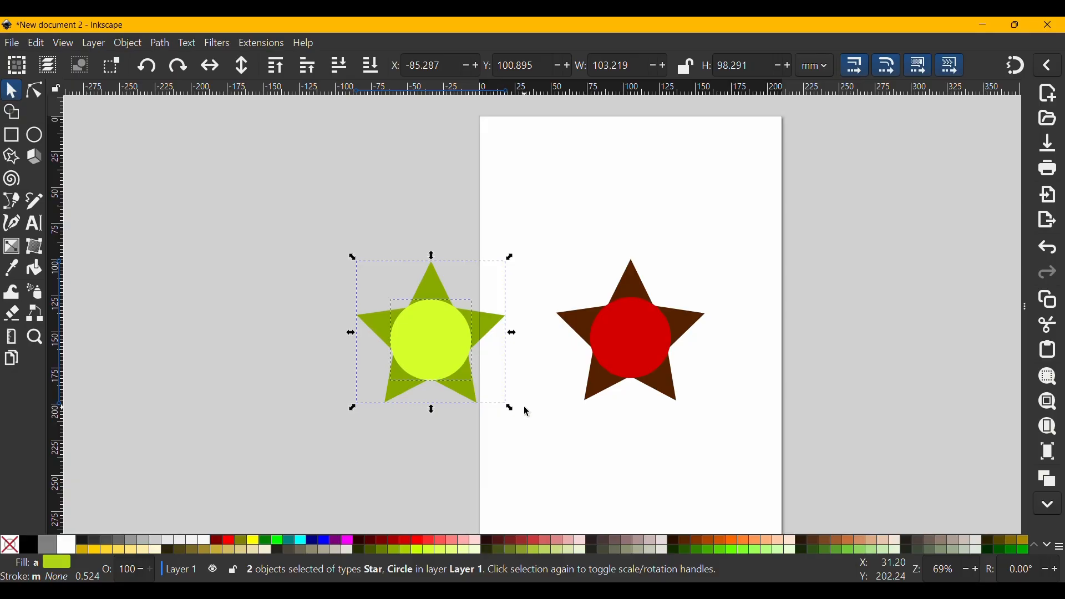
left_click(300, 194)
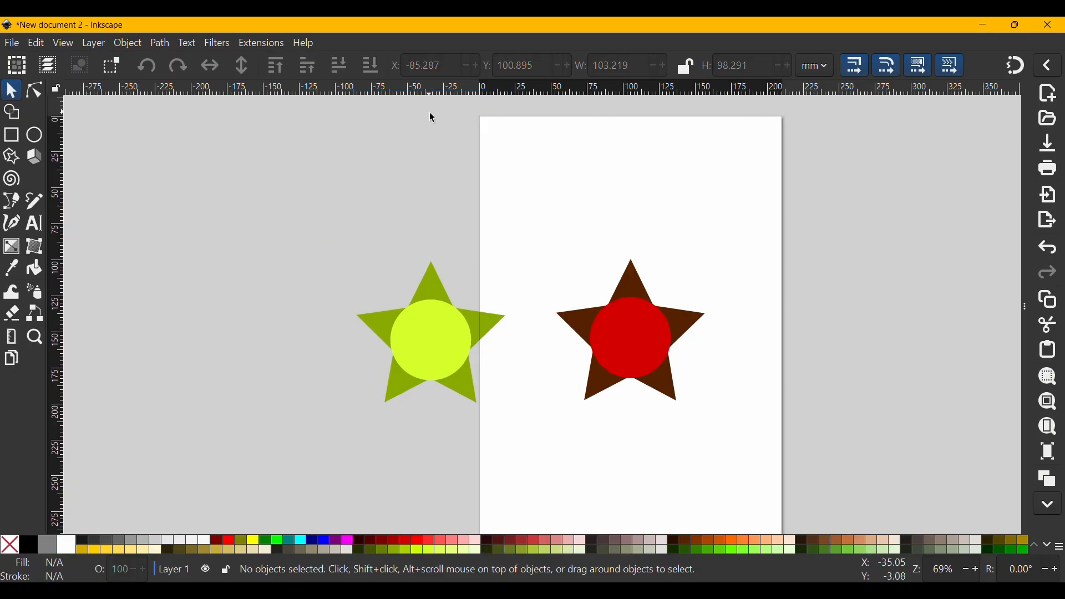
- Move the green star and its circle together completely off the page, to X -155.396 and Y 54.284 mm
left_click_drag(555, 405, 528, 336)
scroll(528, 336, "up", 1)
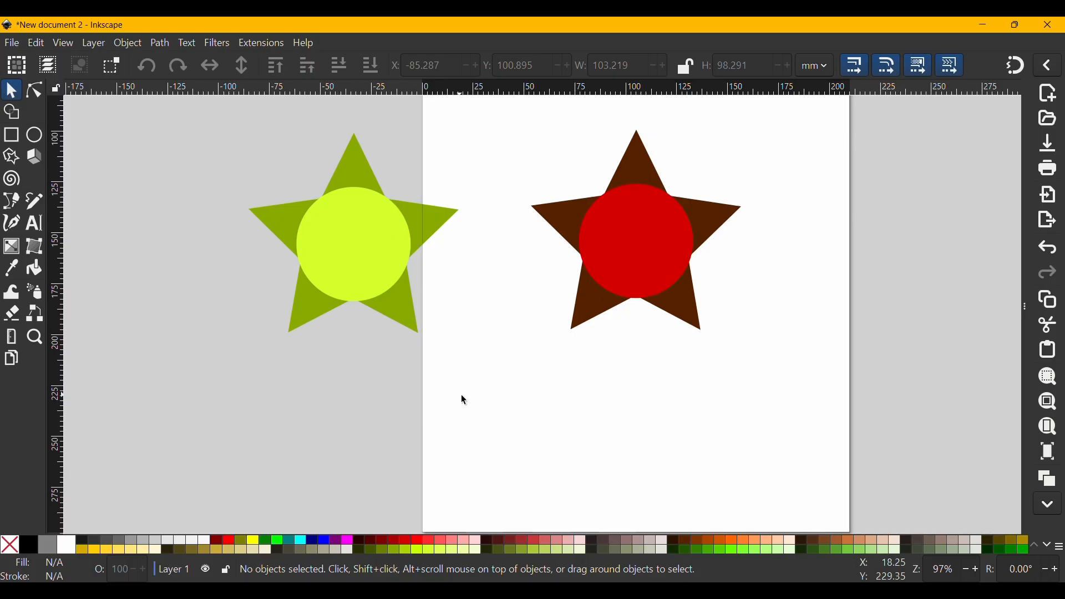
scroll(509, 388, "down", 1)
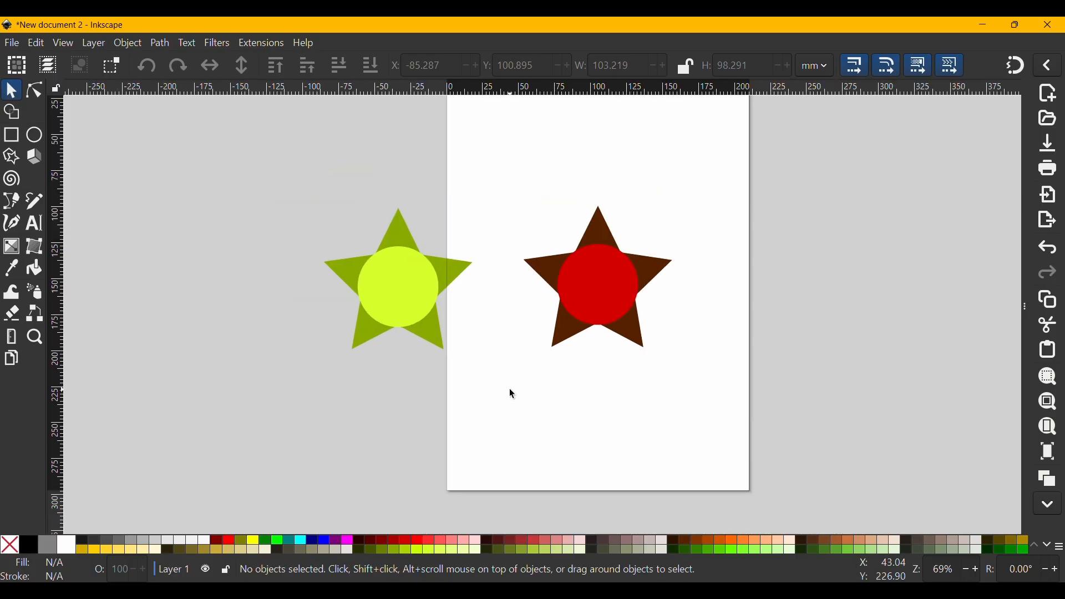
scroll(509, 388, "up", 2)
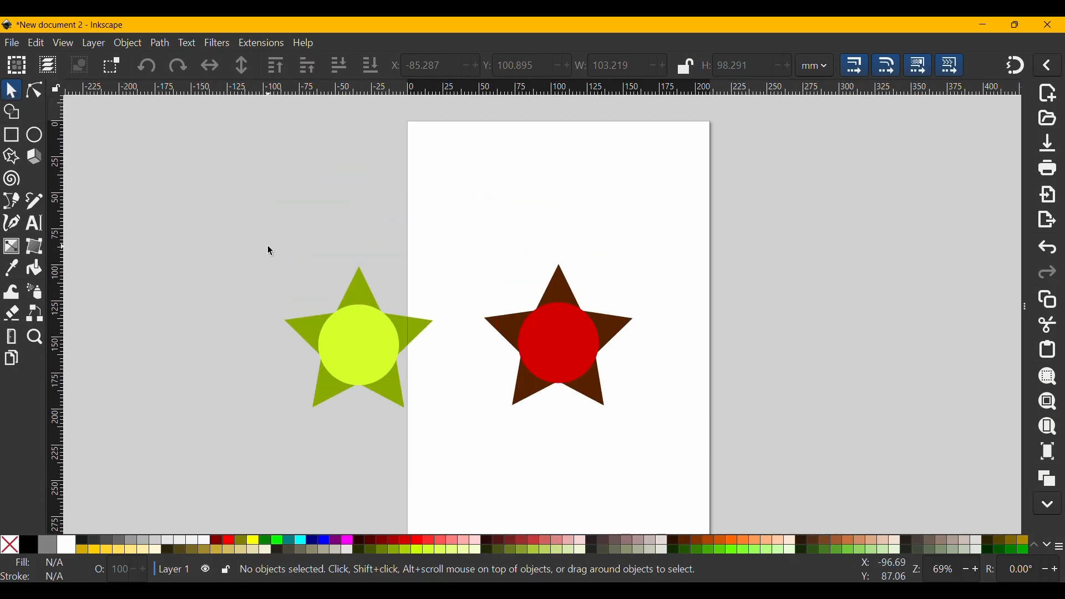
left_click_drag(269, 247, 291, 296)
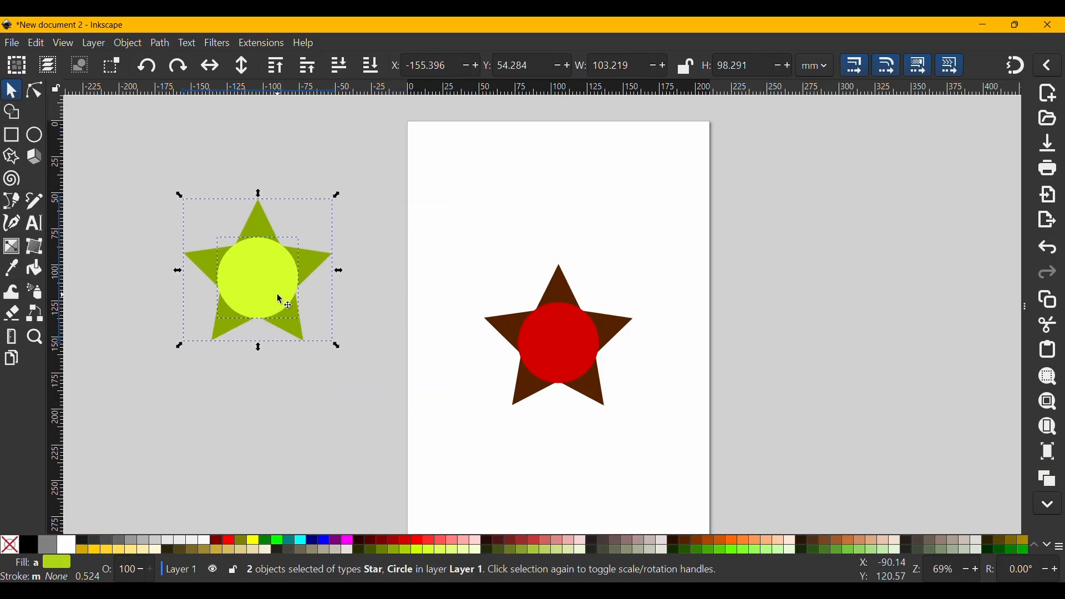
left_click(366, 311)
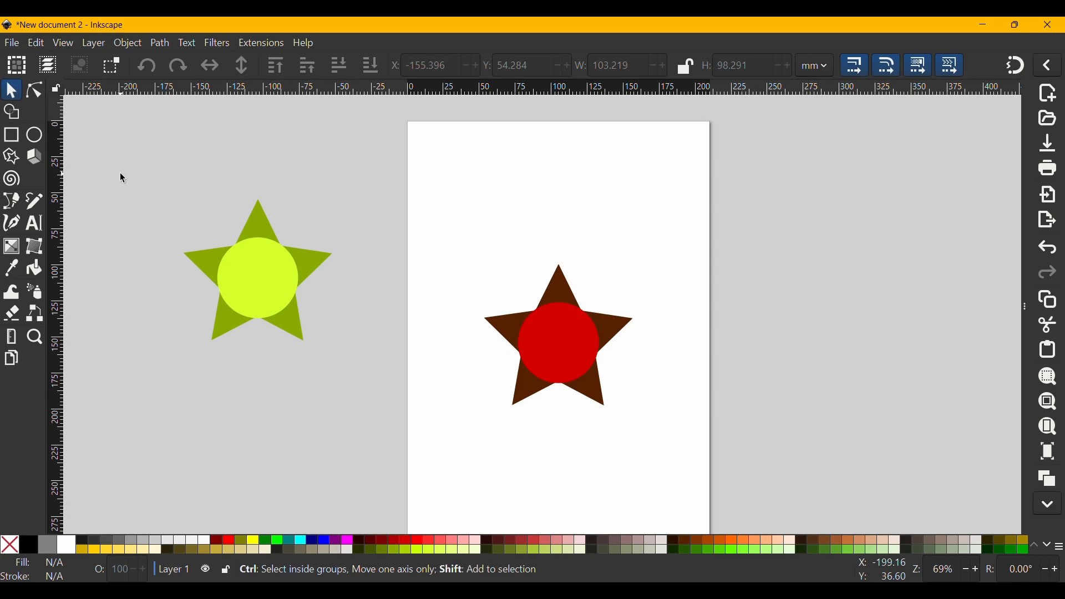
- Open the export settings with the green star and circle selected, and set the export area to the whole document
key("ctrl+shift+t")
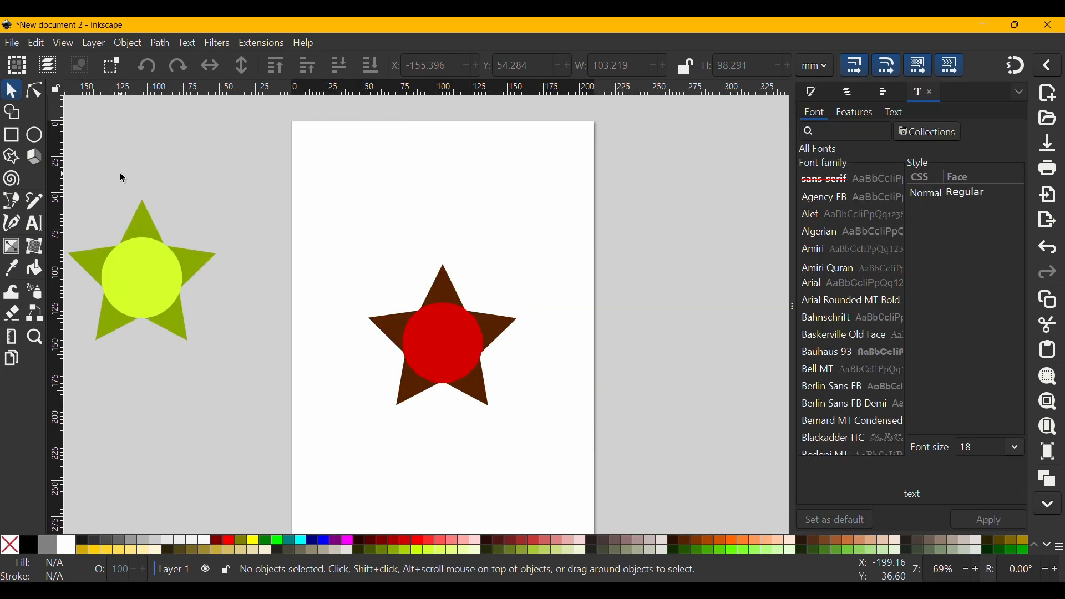
key("ctrl+shift+e")
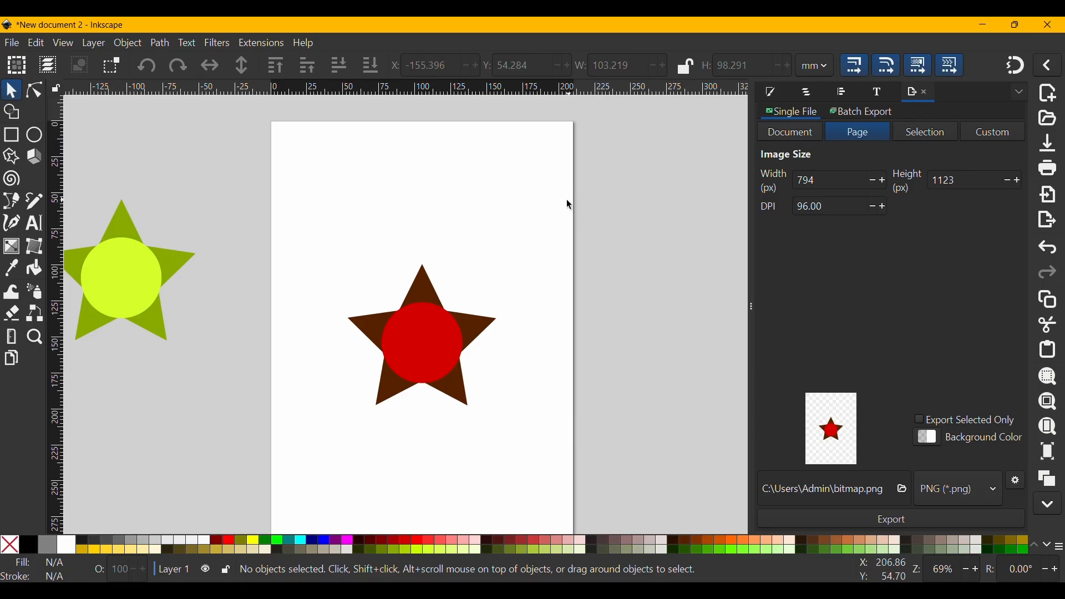
left_click_drag(264, 153, 211, 395)
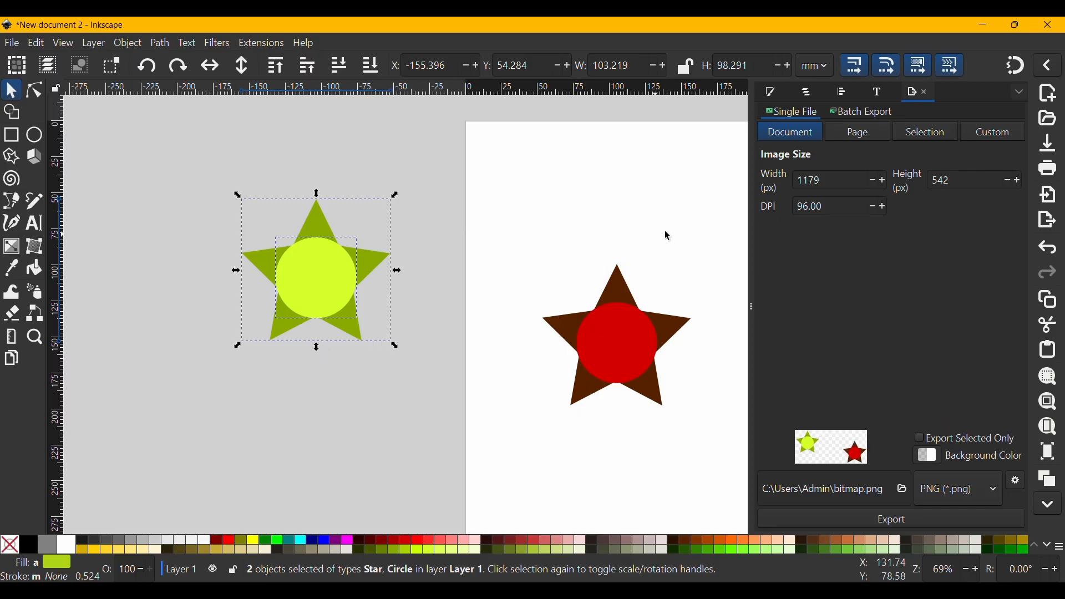
left_click(847, 114)
left_click(816, 112)
left_click_drag(688, 303, 609, 267)
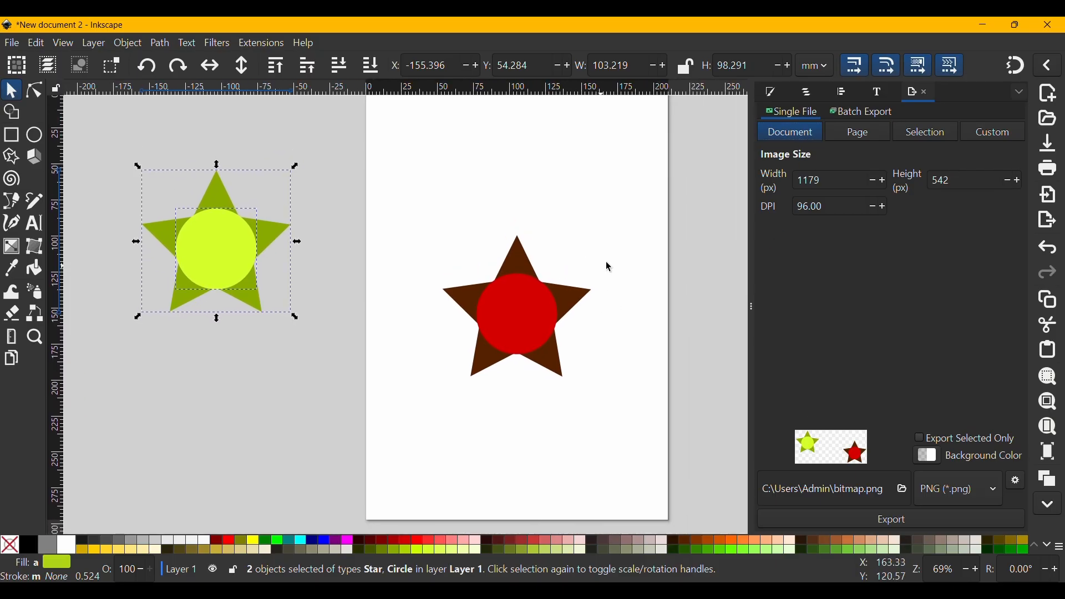
- Compare the page, selection and custom export areas, and examine the batch export options
left_click(854, 132)
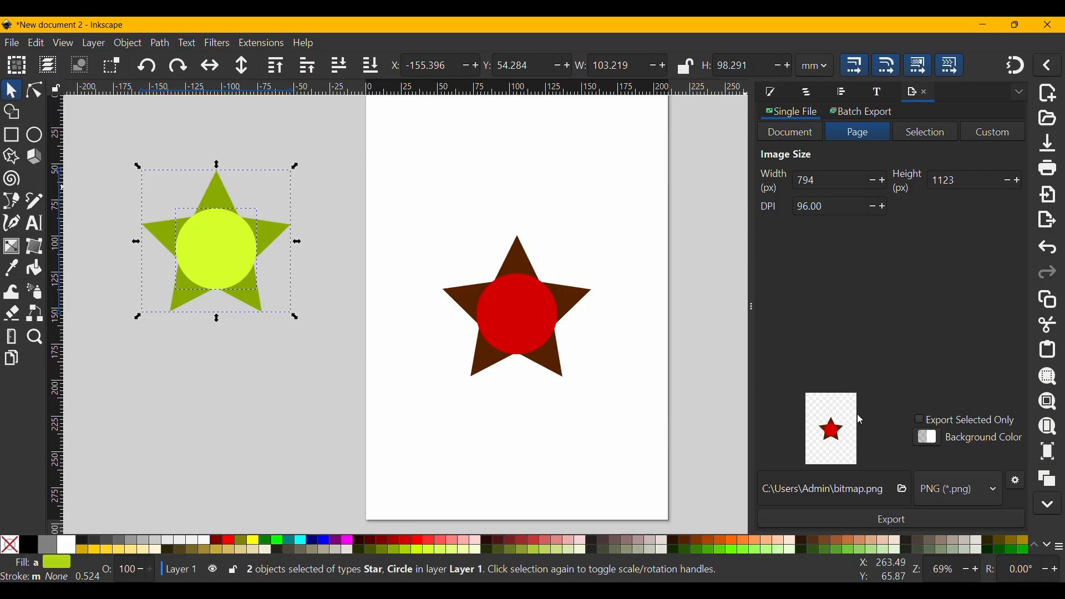
left_click(931, 135)
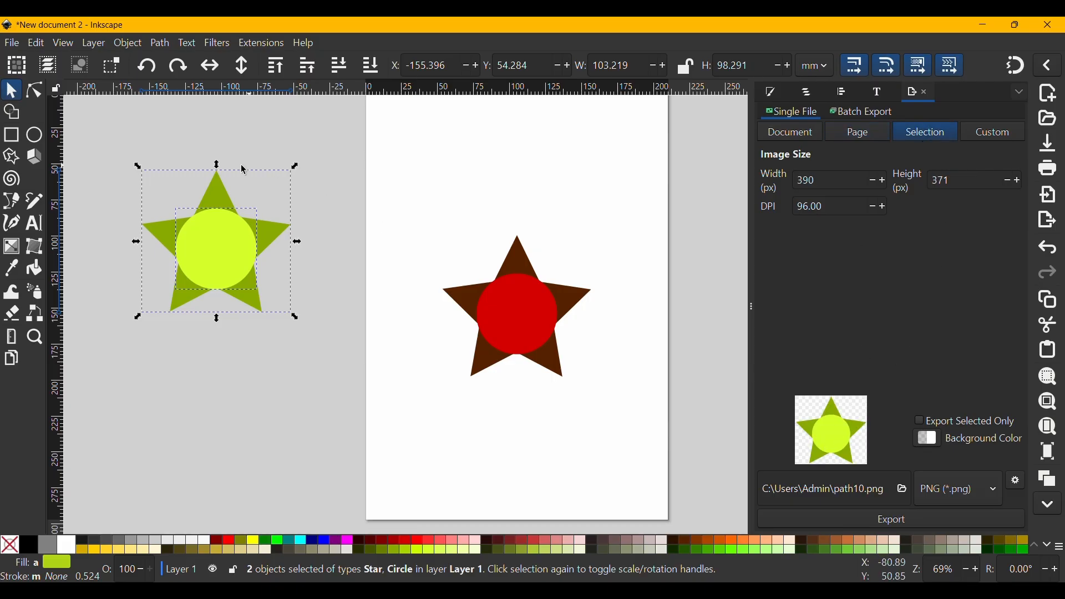
left_click(996, 134)
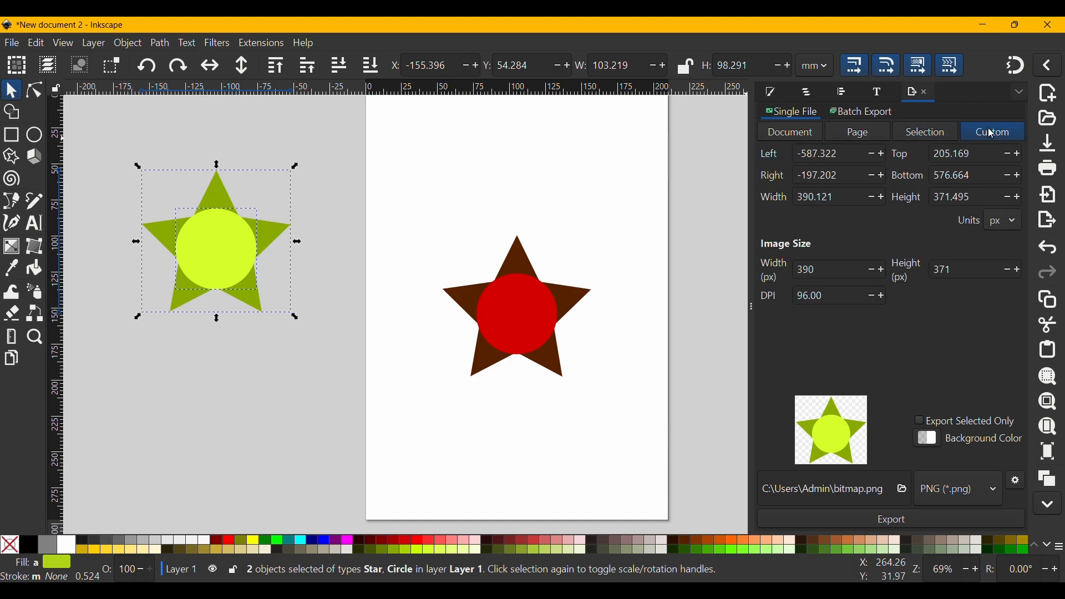
left_click(874, 114)
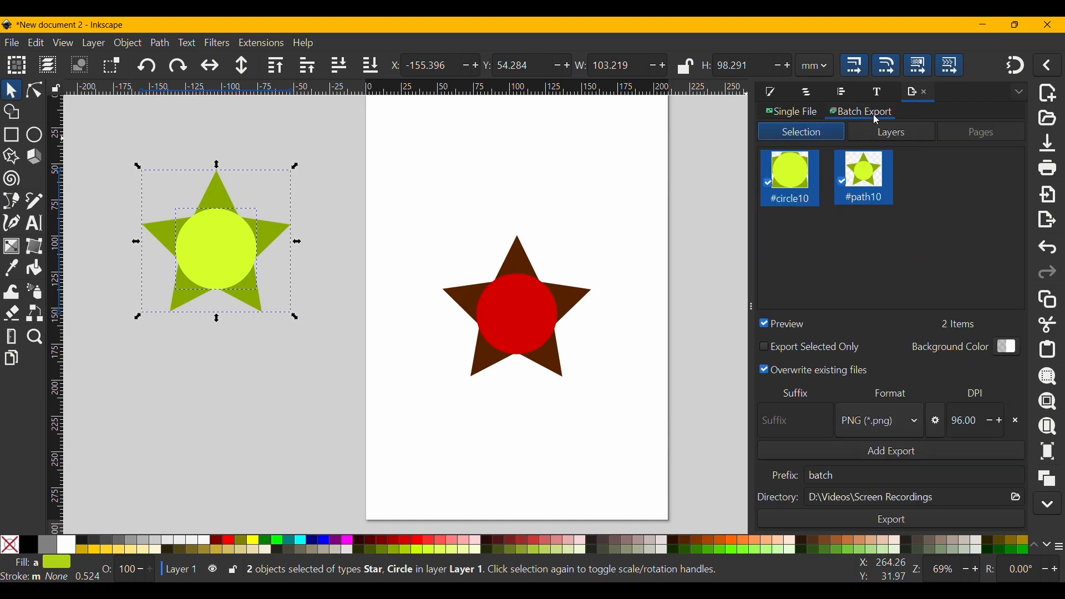
left_click(811, 116)
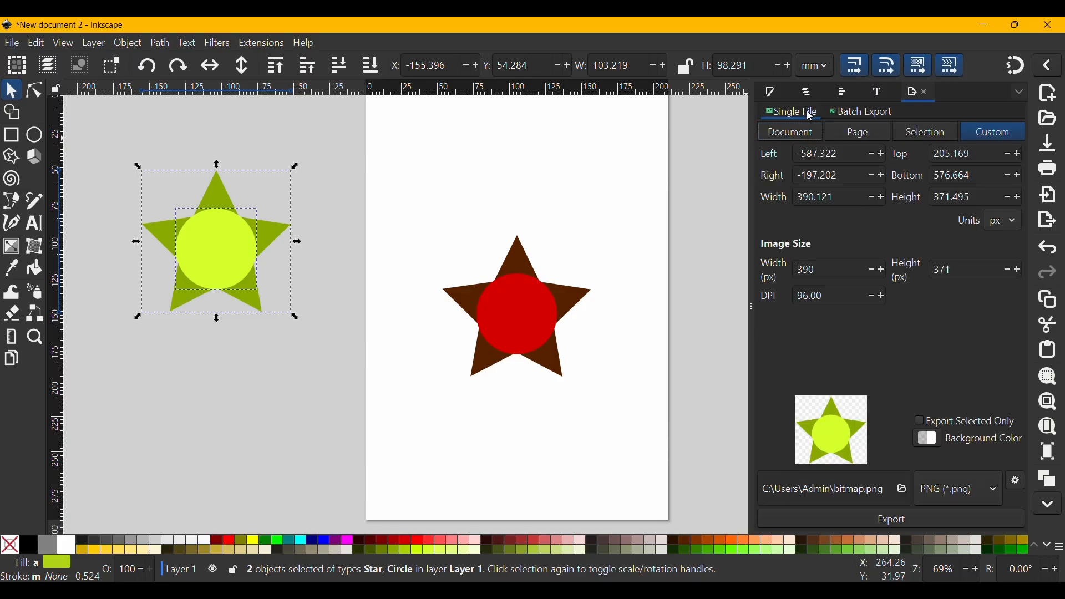
- Set the single-file export to the current selection at 500 DPI in PNG format
left_click(861, 133)
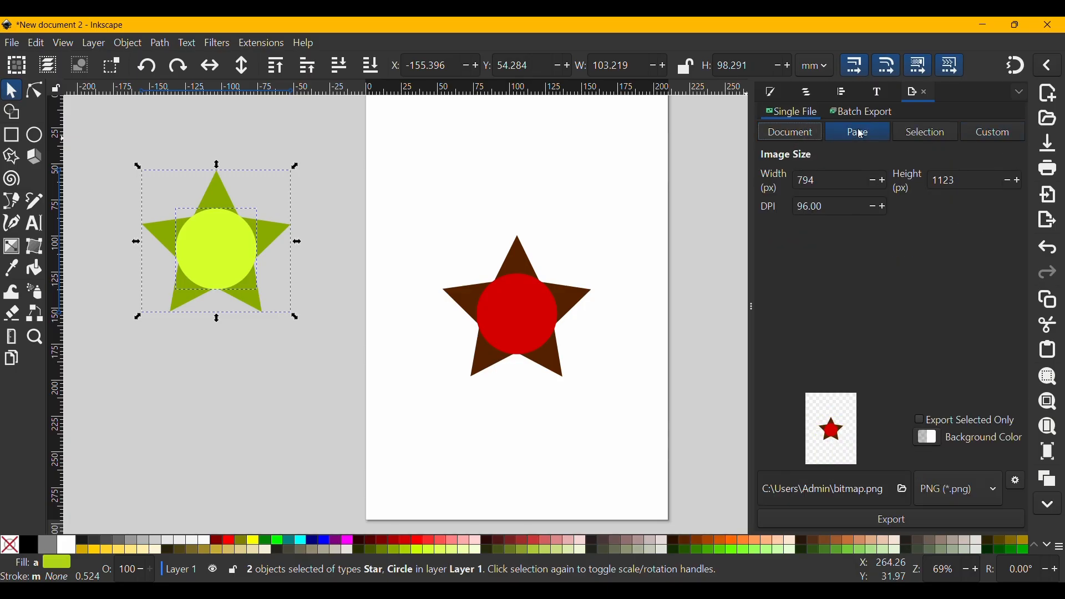
left_click(913, 134)
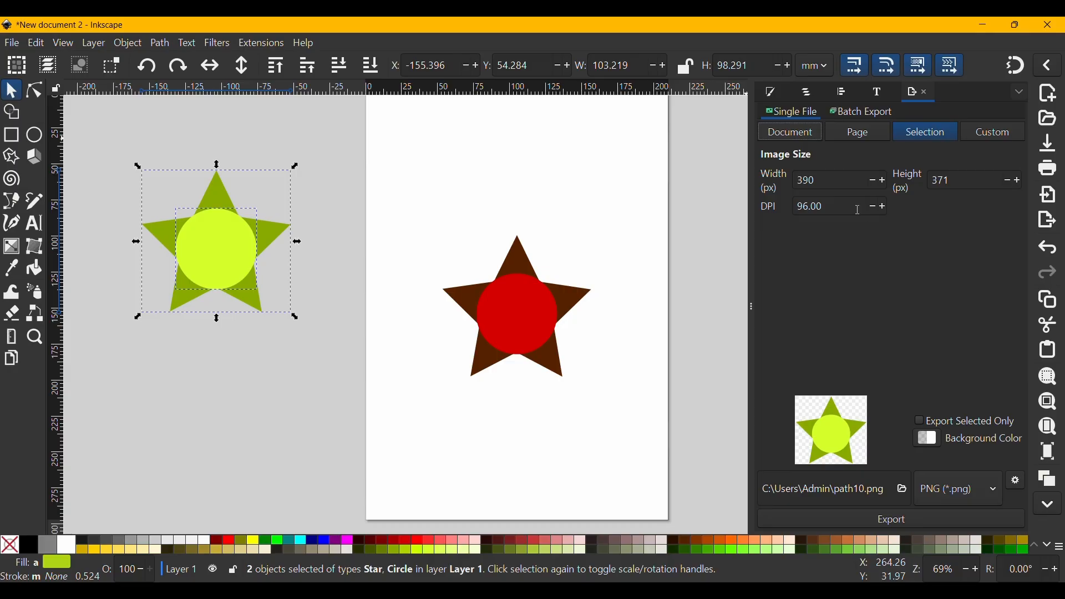
double_click(810, 207)
type("300")
left_click_drag(802, 210, 799, 209)
type("500")
left_click(959, 490)
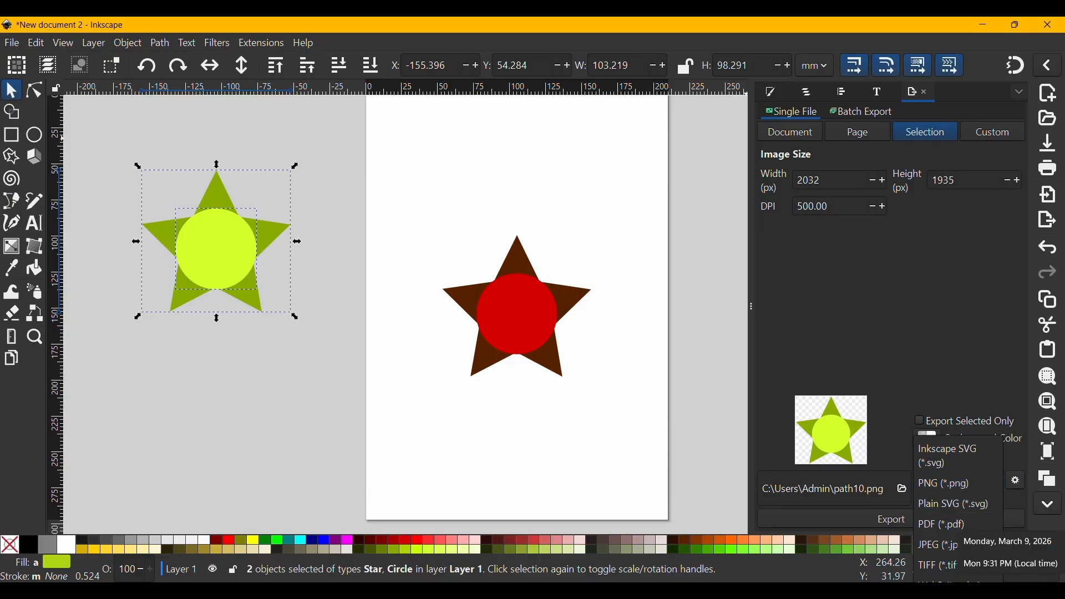
left_click(948, 484)
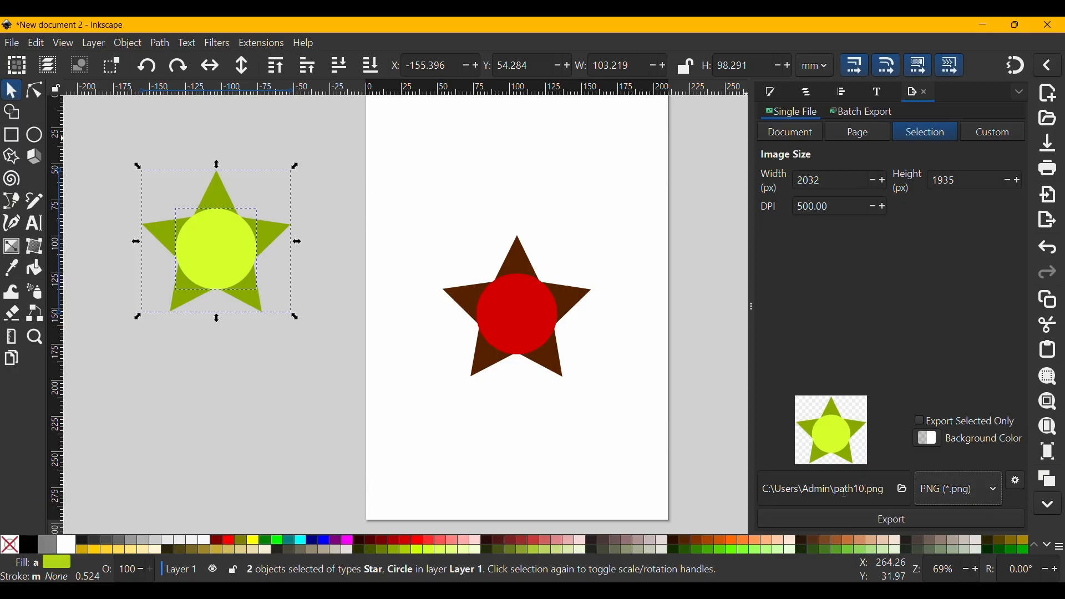
- Export the selected green star and circle to the Desktop folder as path10.svg in Inkscape SVG format
left_click(902, 492)
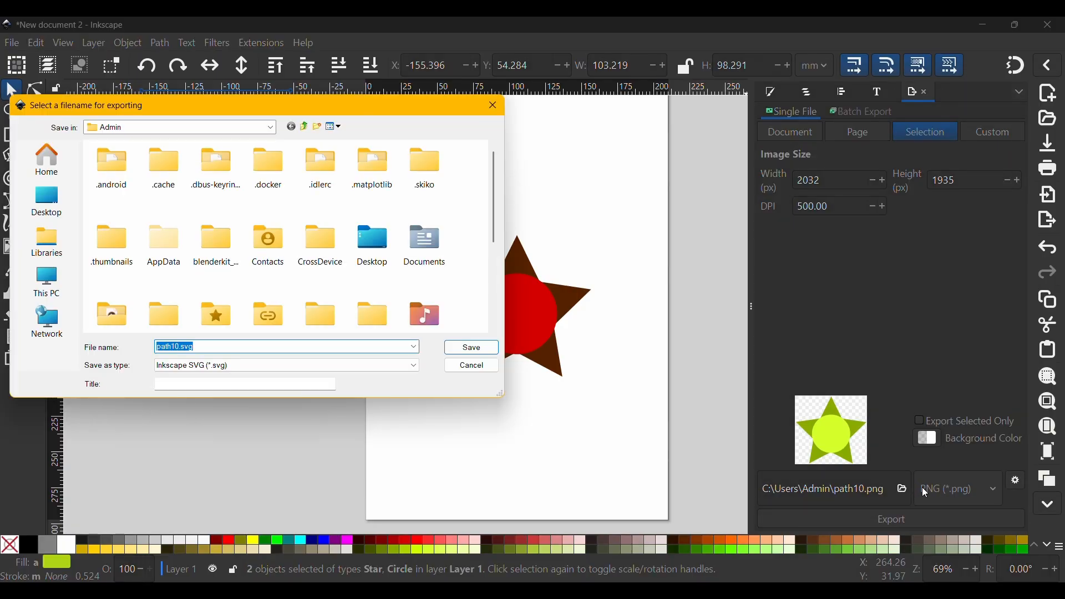
left_click(382, 244)
double_click(378, 244)
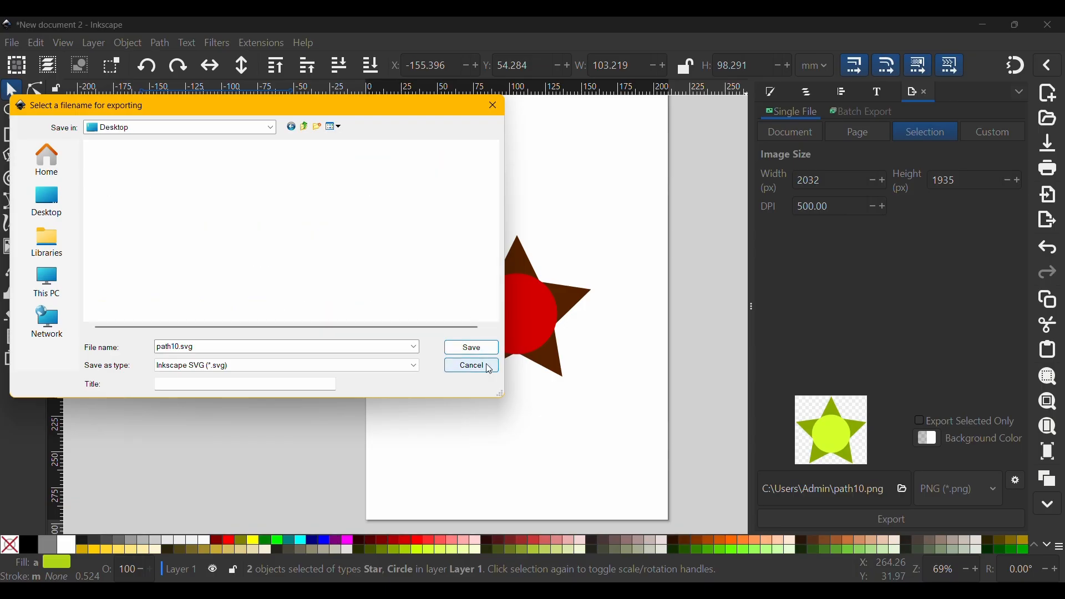
left_click(482, 352)
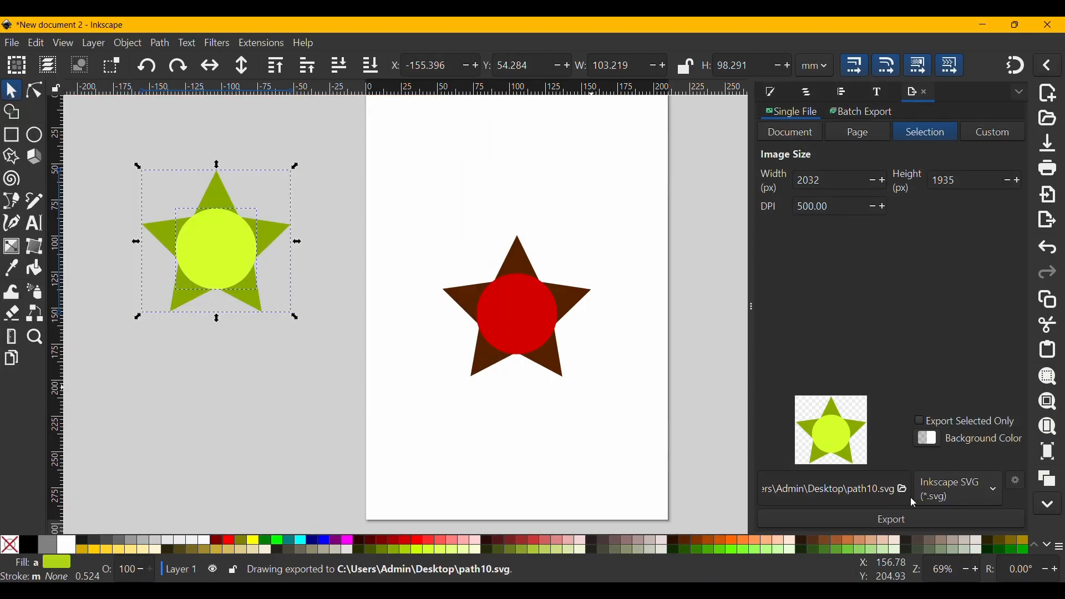
left_click(891, 521)
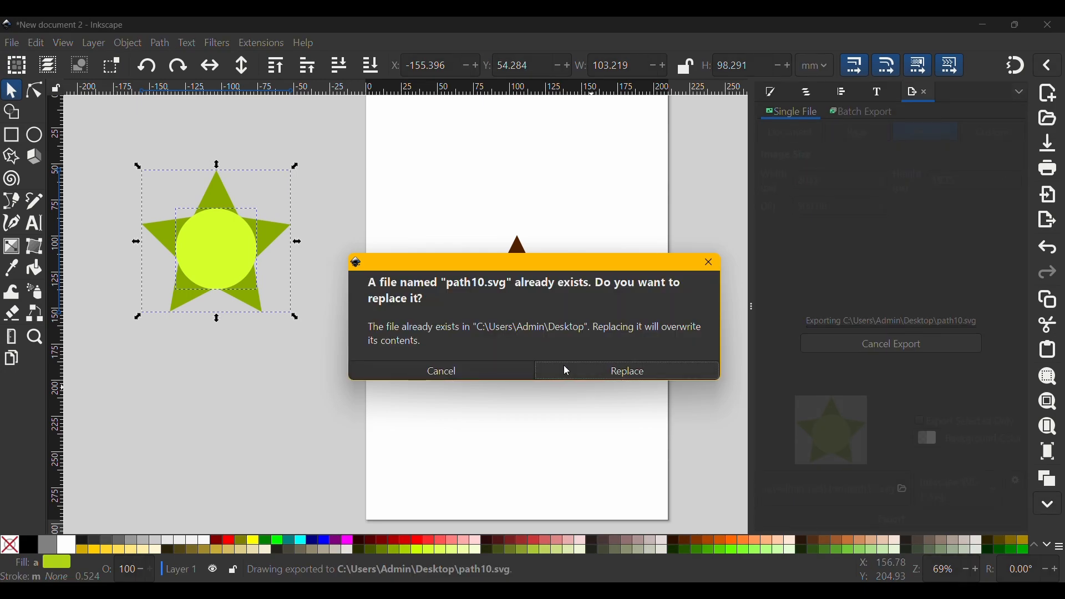
left_click(523, 379)
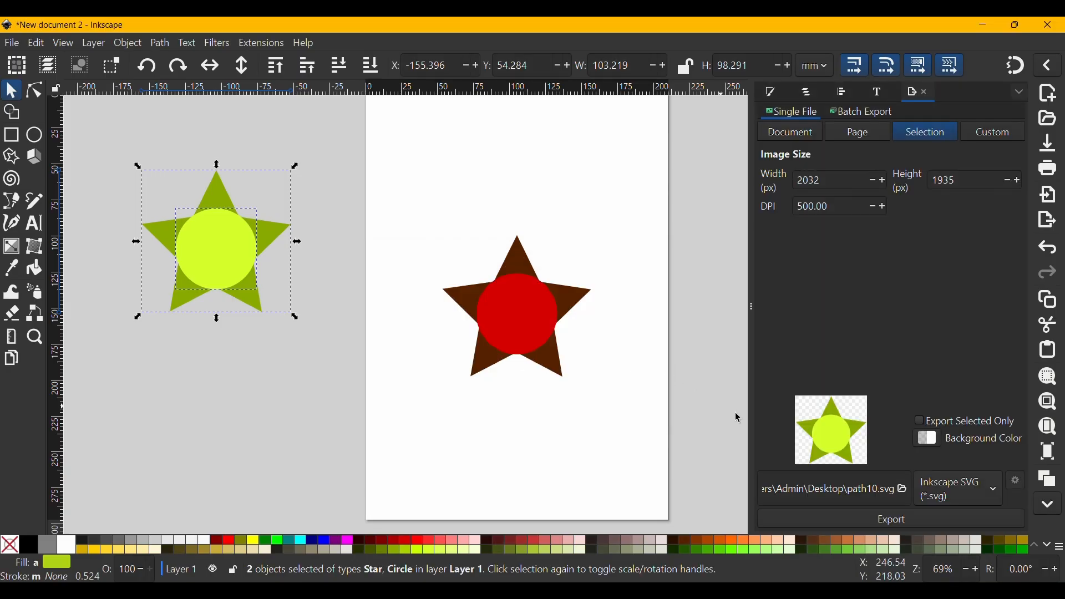
- Examine the background colour options for the single-file export, and open the batch export settings
left_click(932, 441)
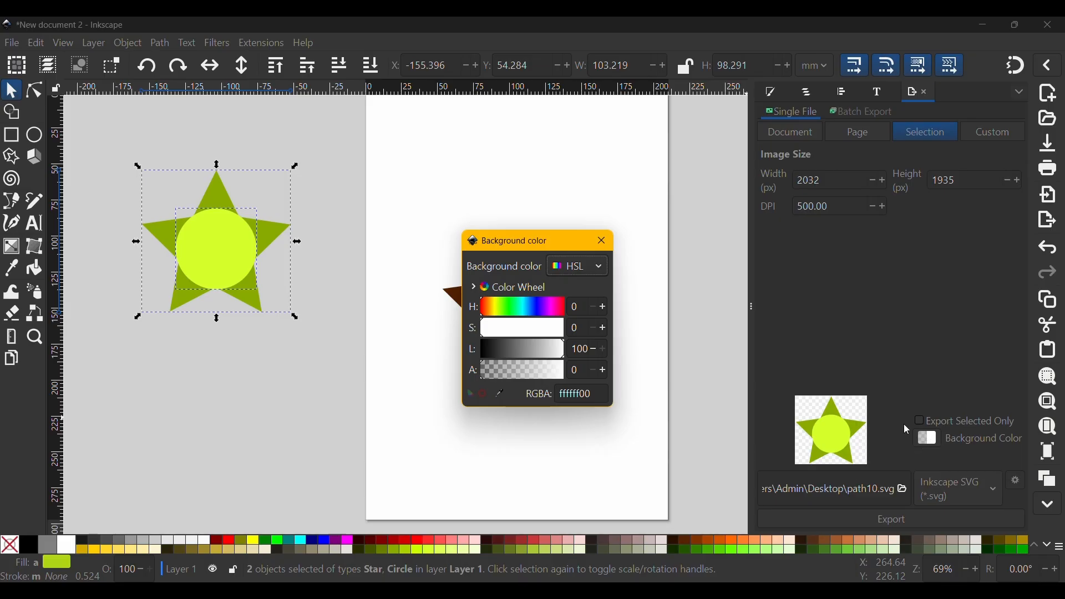
left_click(937, 304)
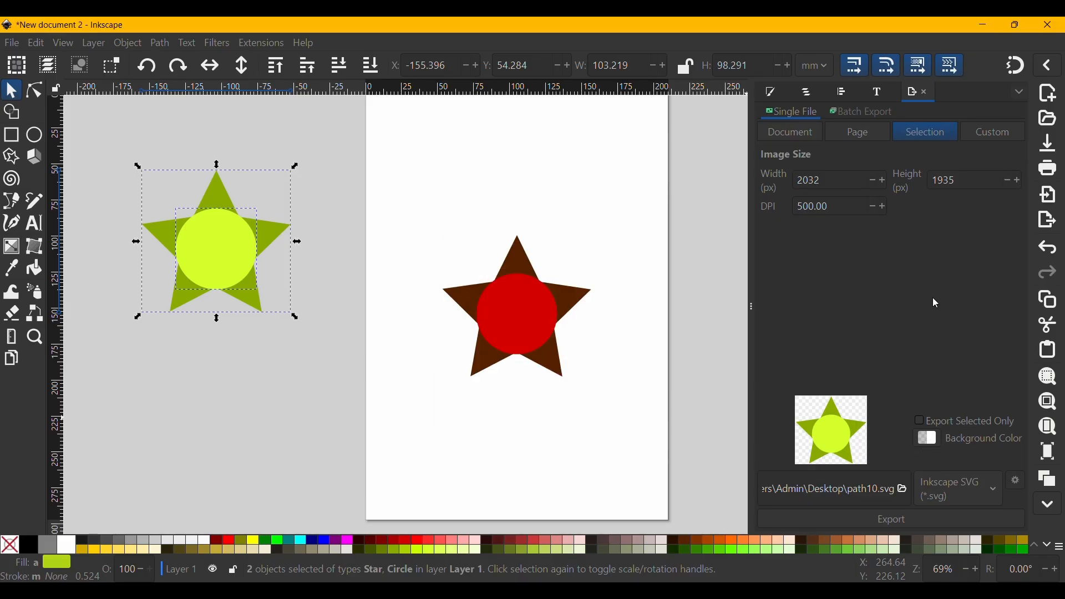
left_click(869, 114)
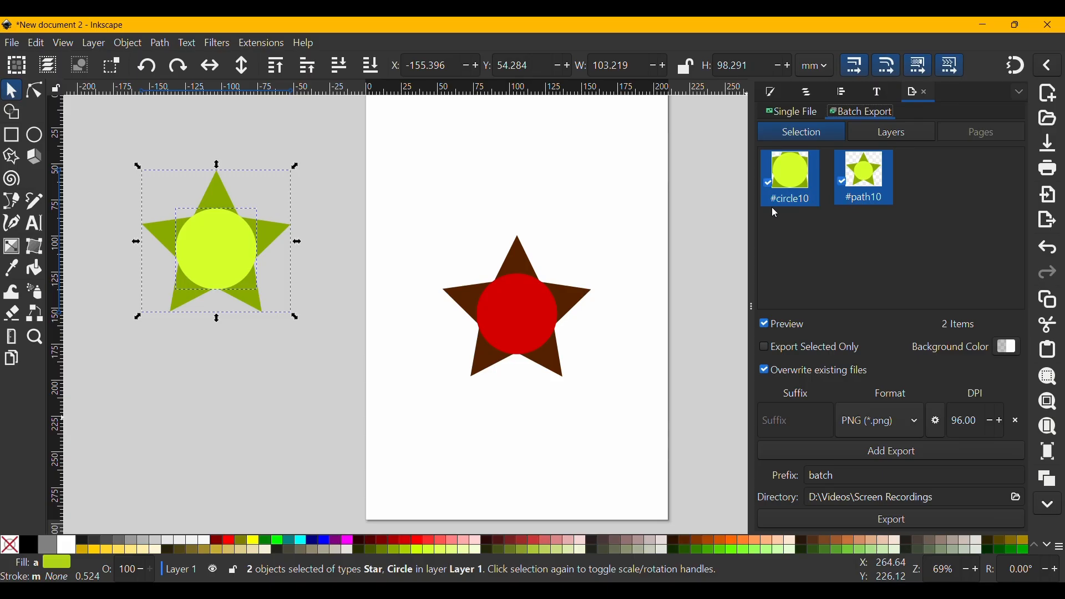
- Select both star-and-circle drawings and exclude the red and the green circle from the batch export
left_click_drag(99, 133, 674, 454)
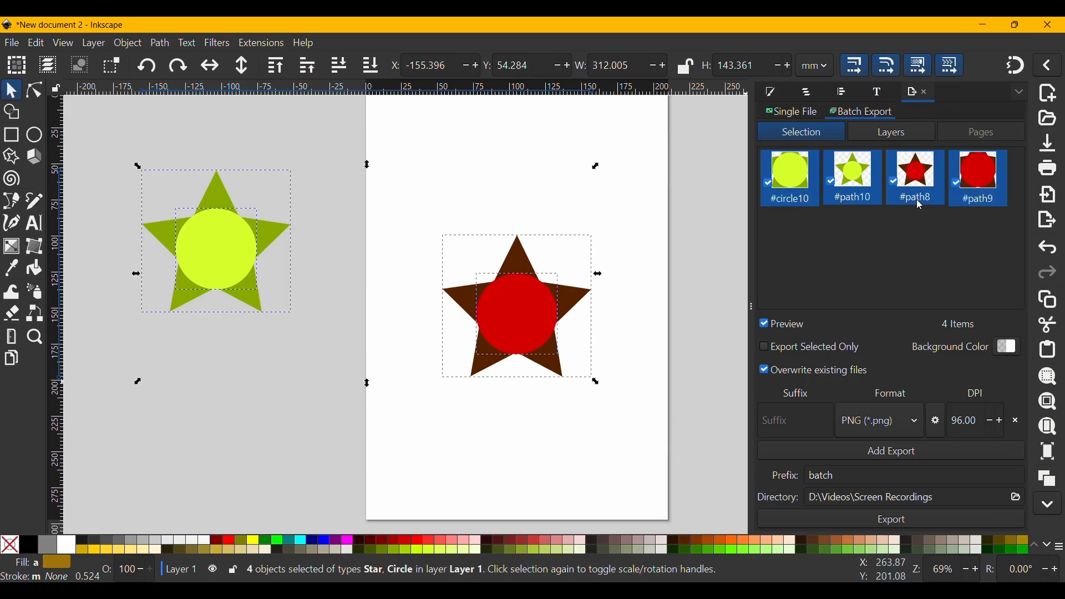
left_click(956, 186)
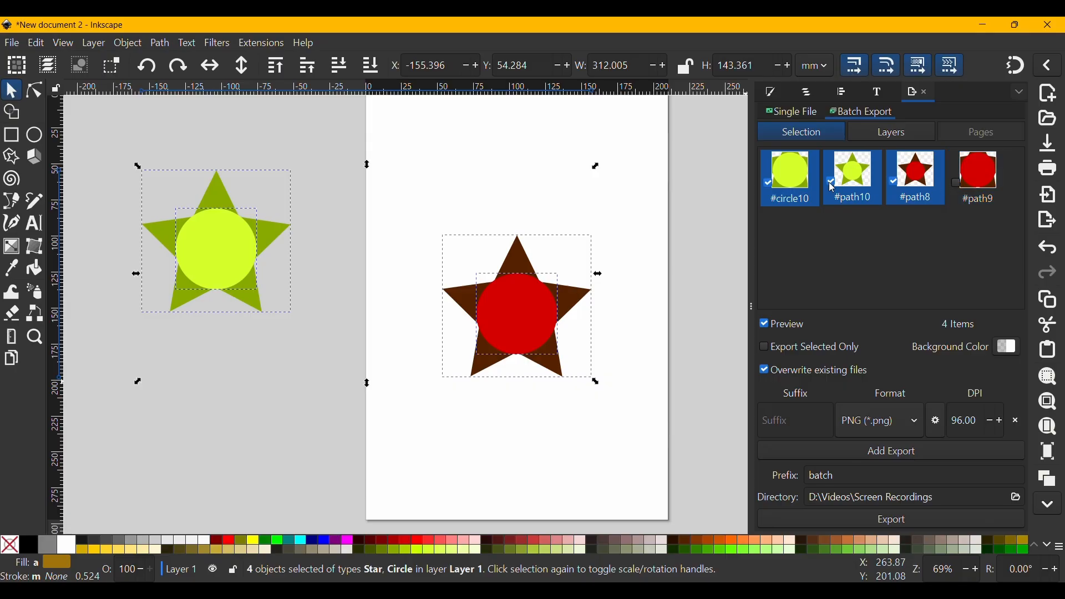
left_click(768, 186)
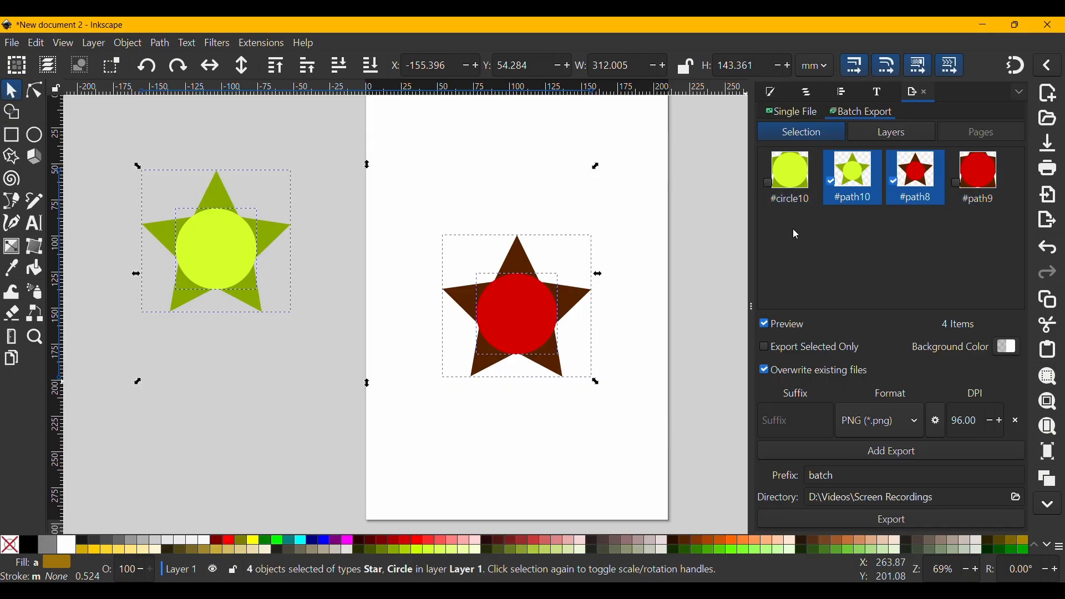
- Group the red circle with its brown star, and select both drawings for the batch export
left_click_drag(677, 187, 413, 435)
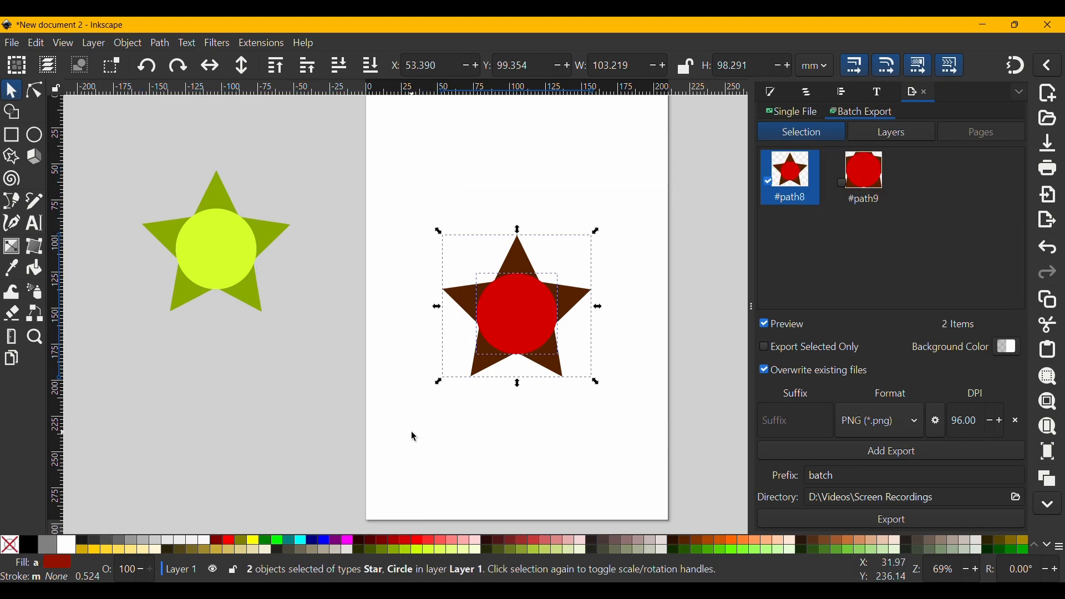
key("ctrl")
key("ctrl+g")
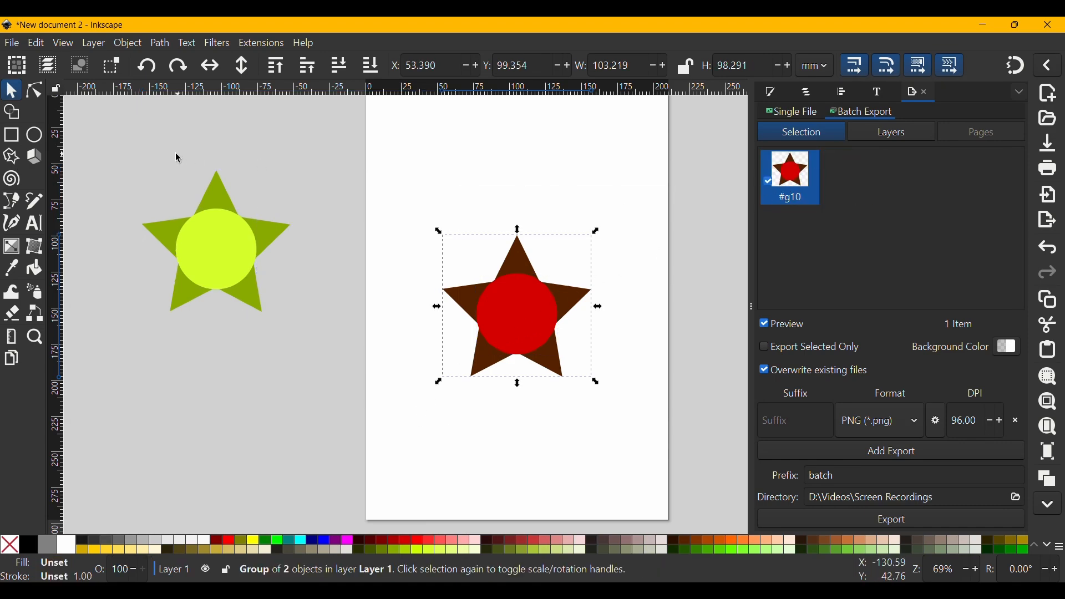
left_click_drag(120, 139, 646, 453)
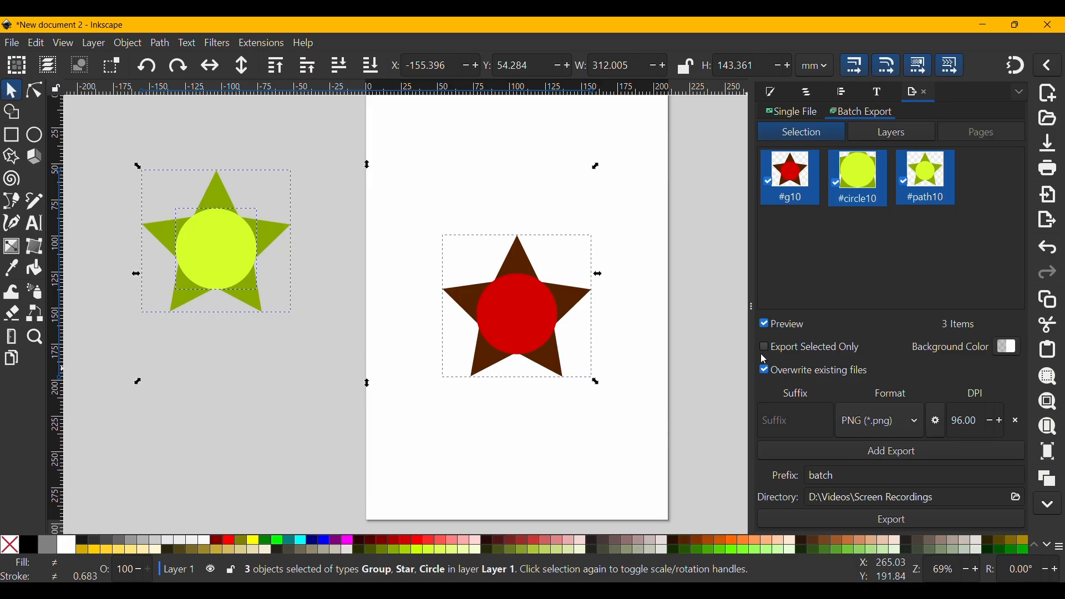